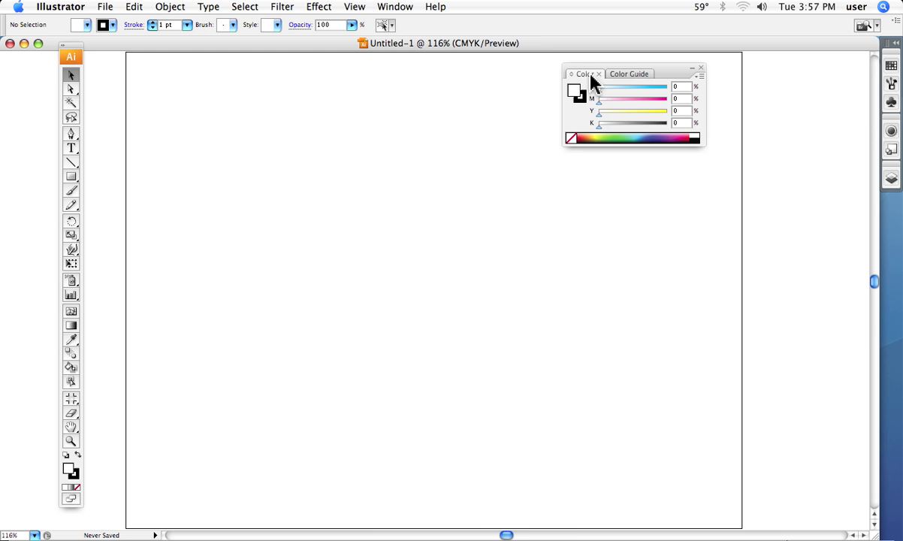
- Open the Swatches panel, dock it beside the Color panel, and open the Gradient panel
left_click(393, 7)
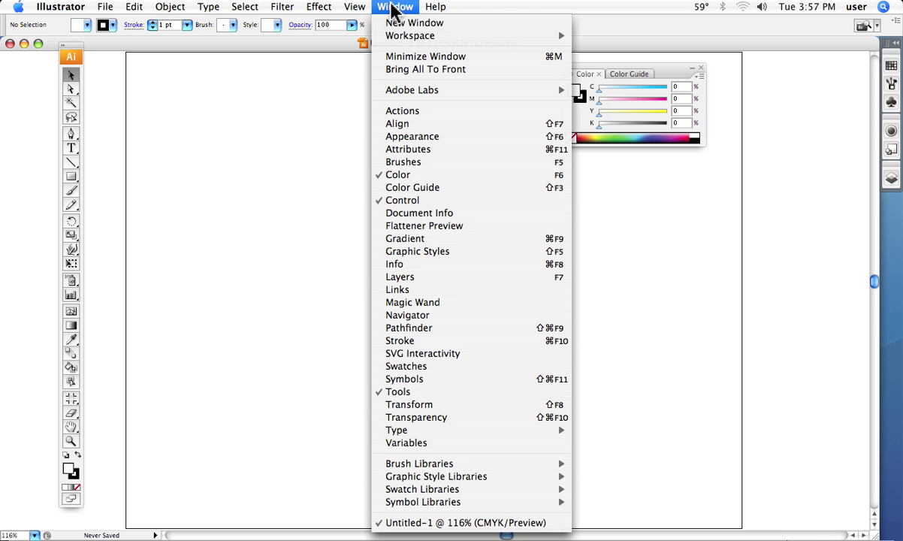
left_click(406, 366)
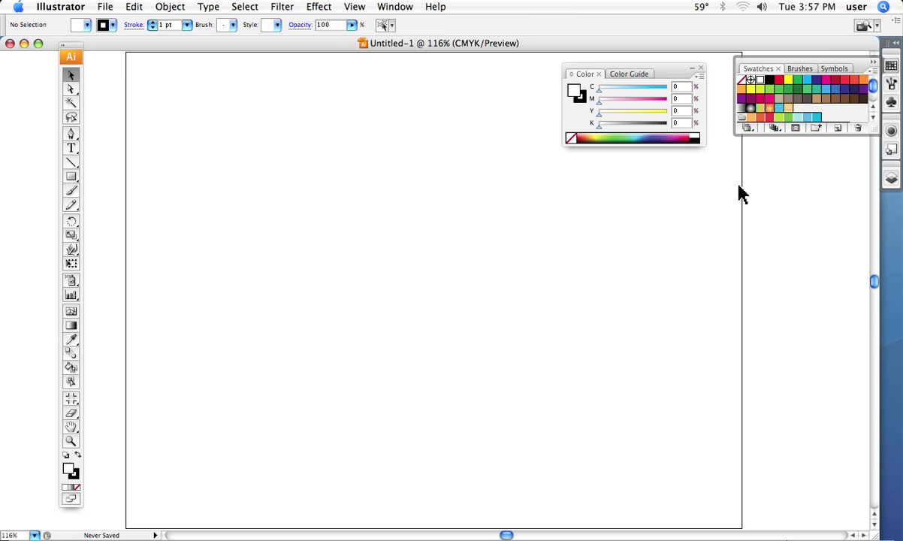
mouse_move(856, 67)
left_mouse_down()
mouse_move(544, 126)
mouse_move(531, 73)
left_mouse_up()
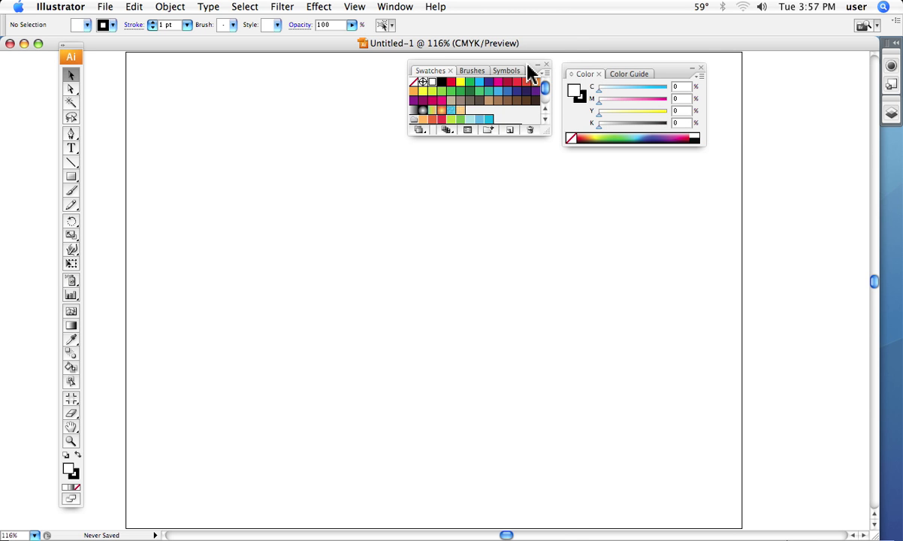
left_click(394, 9)
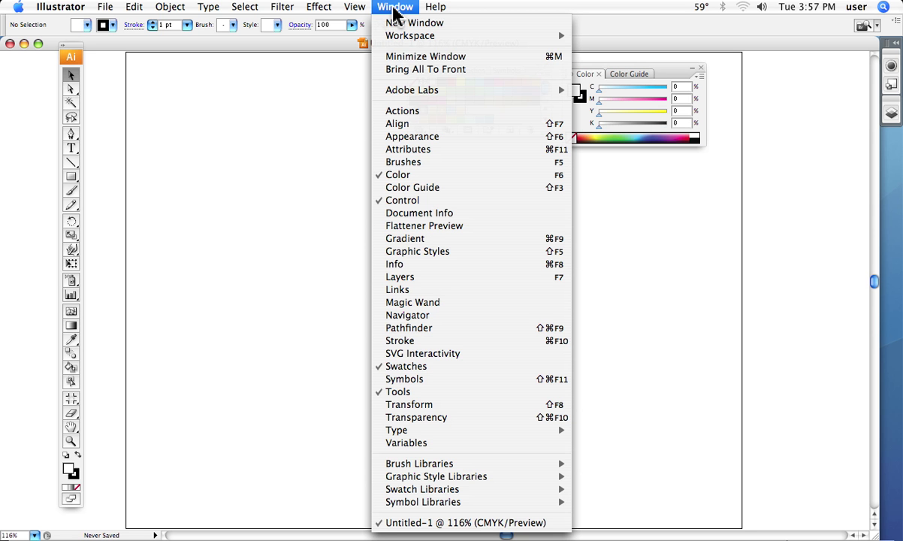
left_click(428, 240)
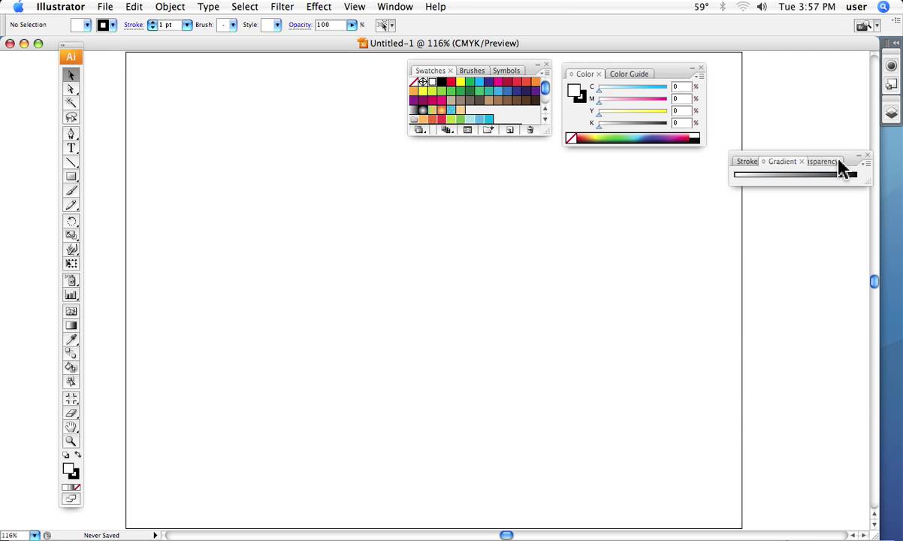
- Move the Gradient panel group to the top-left and enlarge it to widen the gradient strip
mouse_move(852, 155)
left_mouse_down()
mouse_move(657, 182)
mouse_move(397, 137)
mouse_move(257, 72)
mouse_move(256, 89)
left_mouse_up()
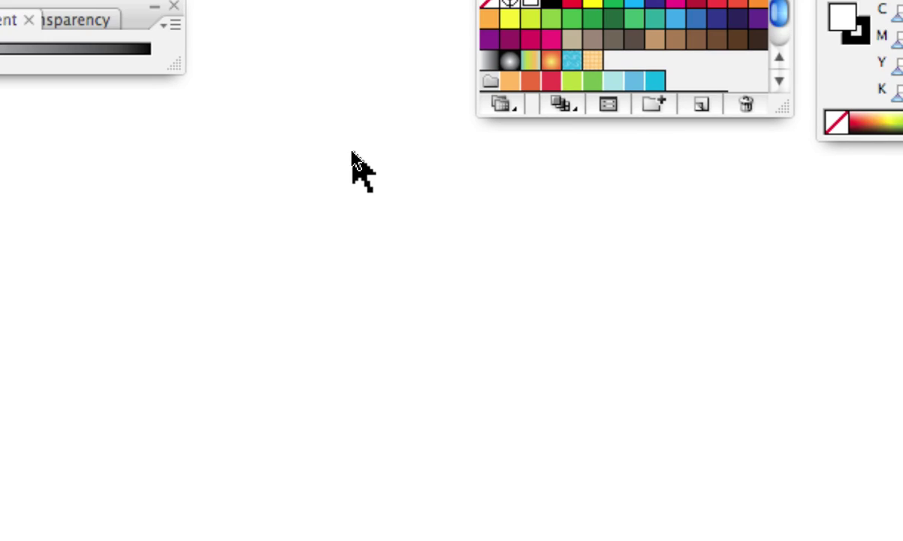
left_click_drag(275, 120, 392, 172)
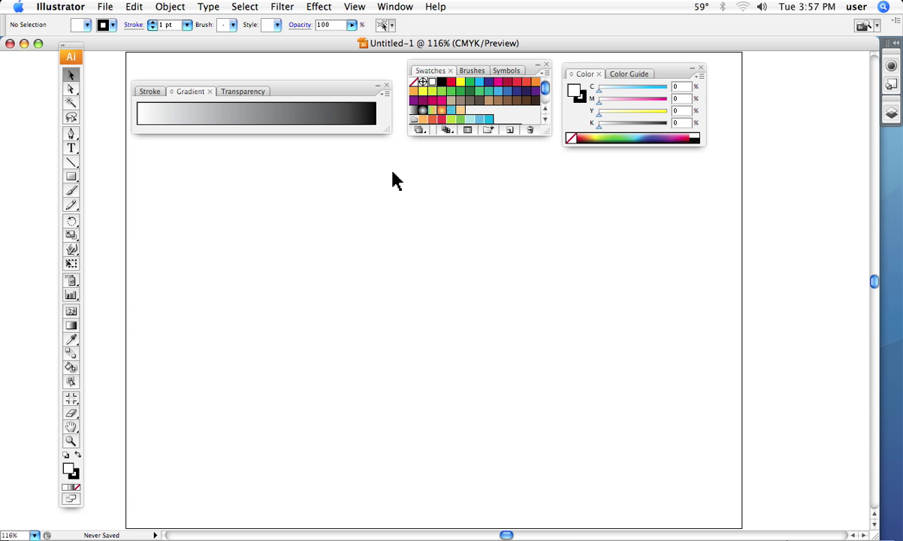
- Draw a wide rectangle across the middle of the artboard with the Rectangle tool
left_click(72, 179)
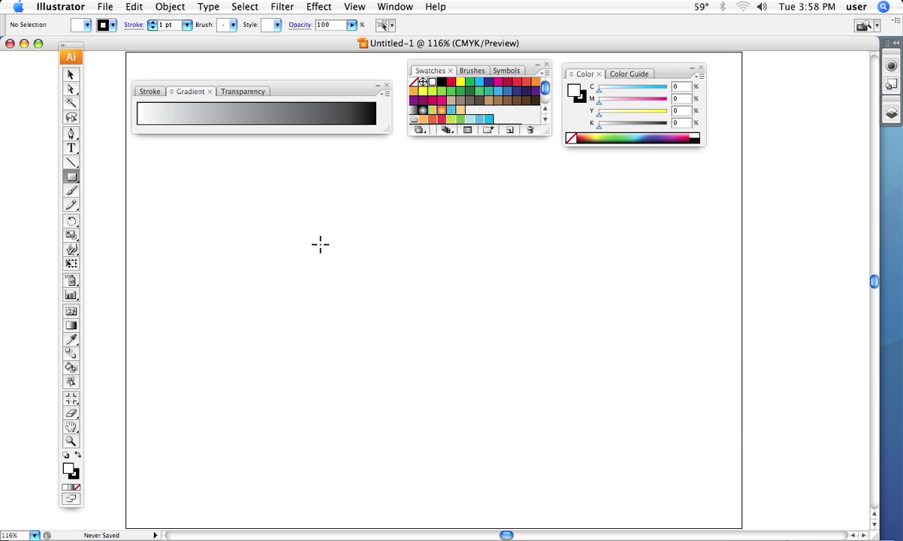
left_click_drag(231, 213, 604, 361)
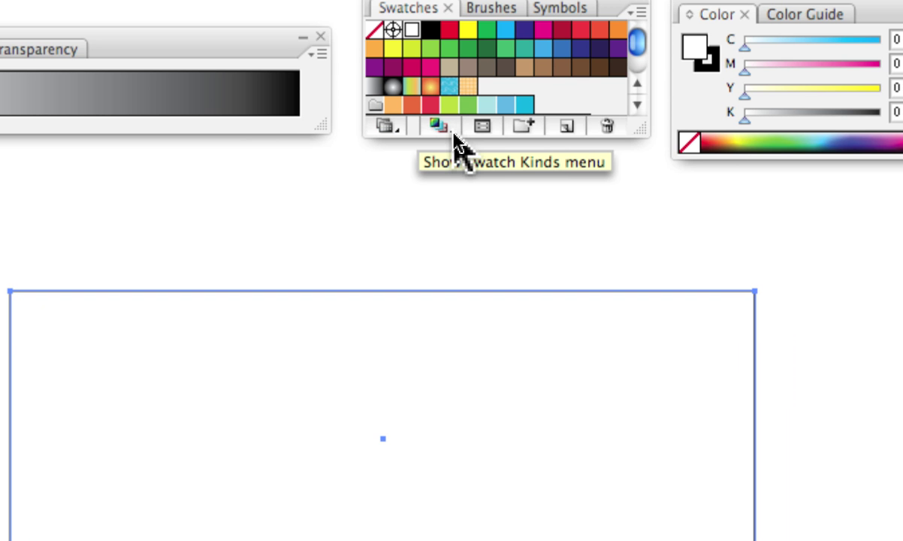
- Filter the Swatches panel to Show Gradient Swatches only
left_click(453, 136)
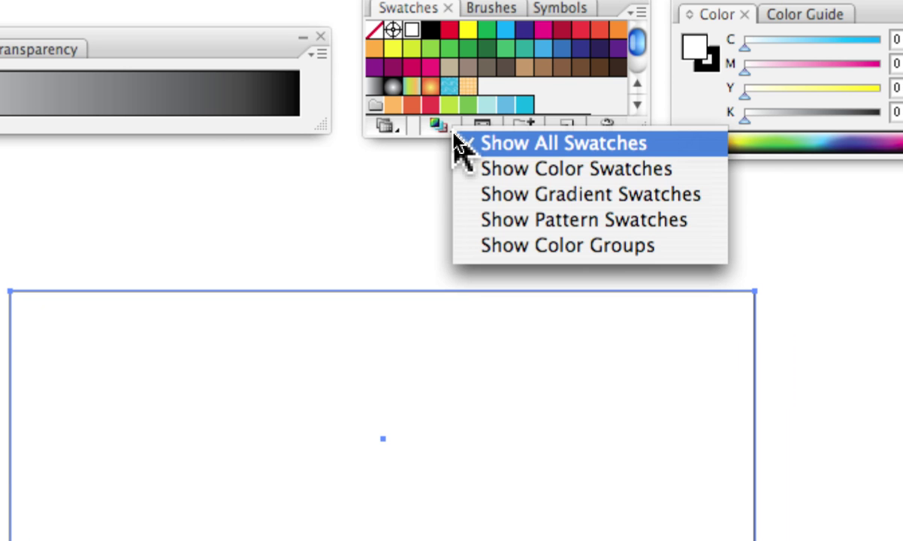
left_click(453, 135)
left_click(453, 135)
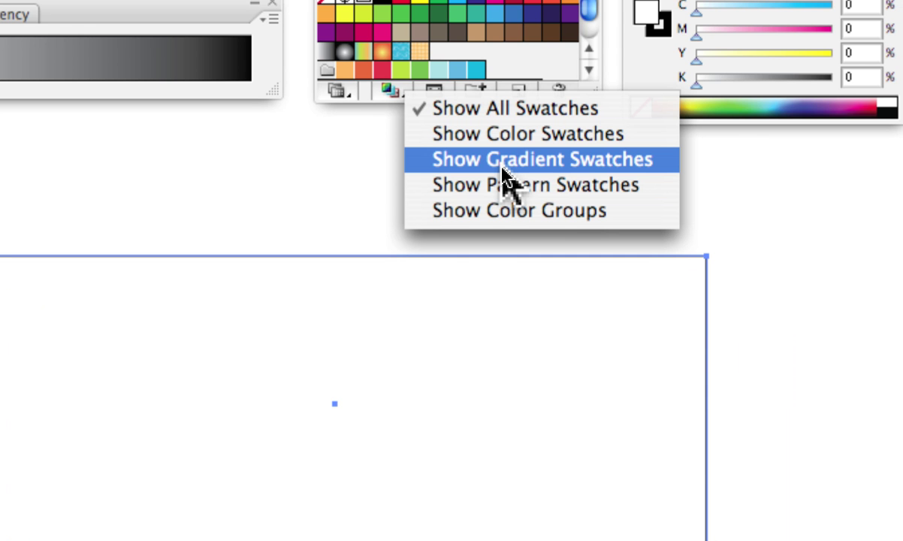
left_click(502, 172)
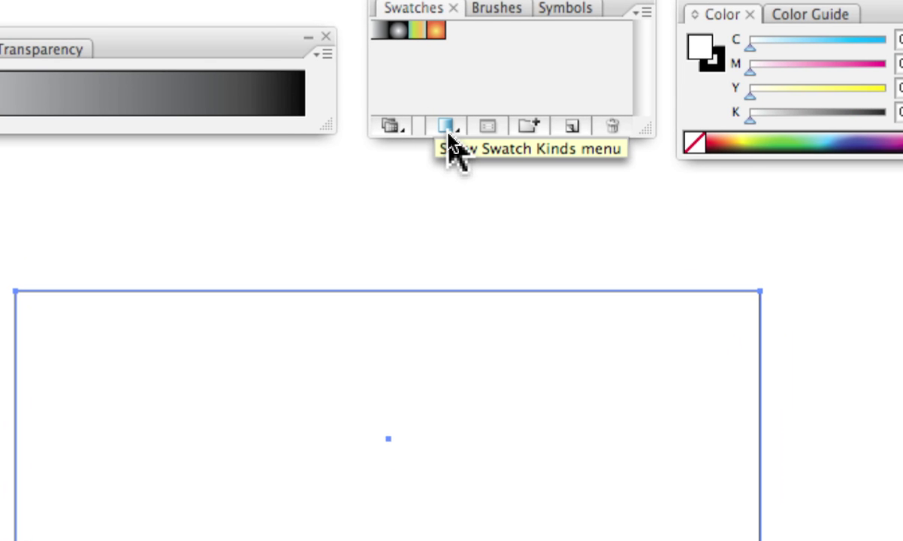
left_click(446, 128)
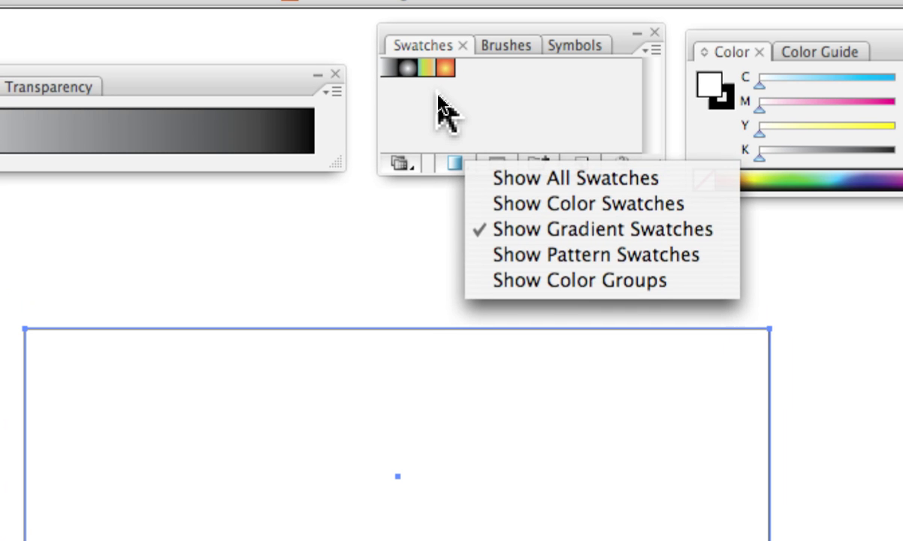
left_click(438, 96)
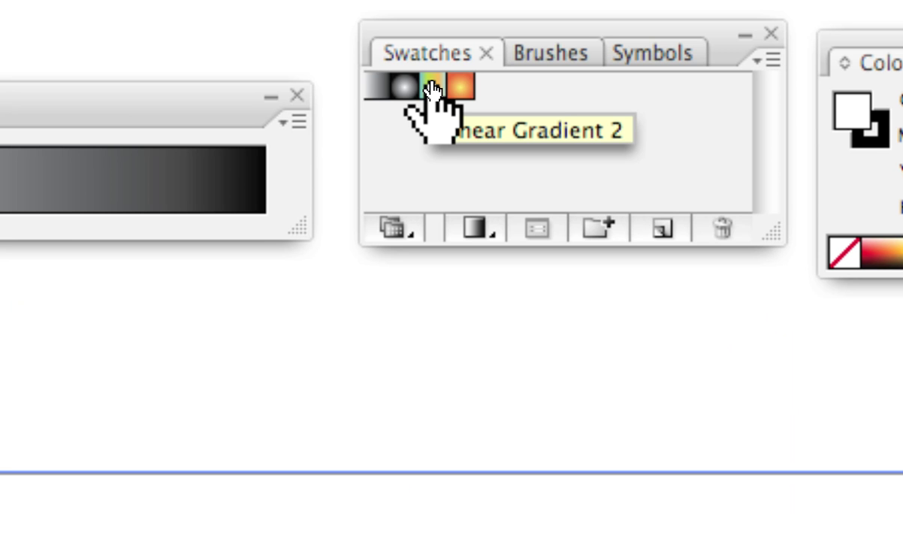
- Apply the Linear Gradient 2 swatch to the selected rectangle
left_click(432, 89)
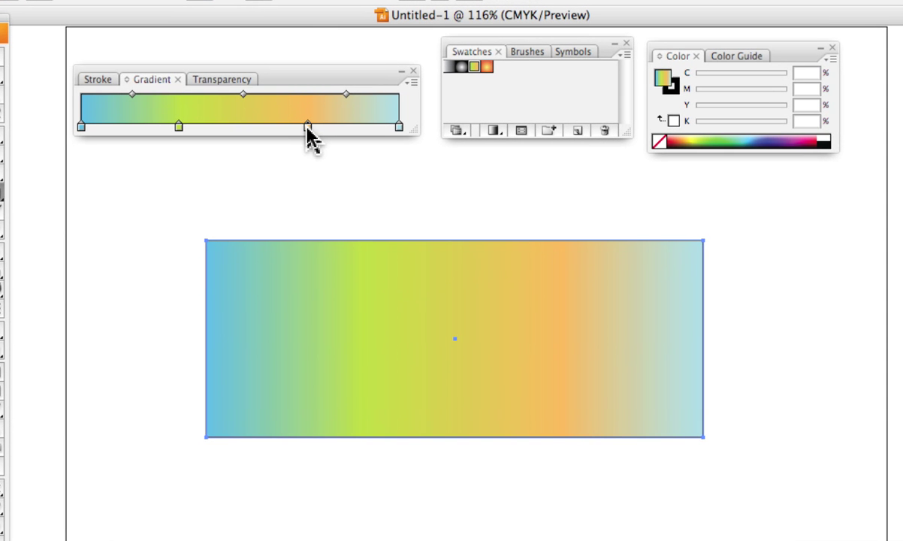
- Recolour the gradient stops: orange stop to dark red near 47%, green to blue, left stop yellow
mouse_move(307, 126)
left_mouse_down()
mouse_move(240, 126)
mouse_move(309, 126)
left_mouse_up()
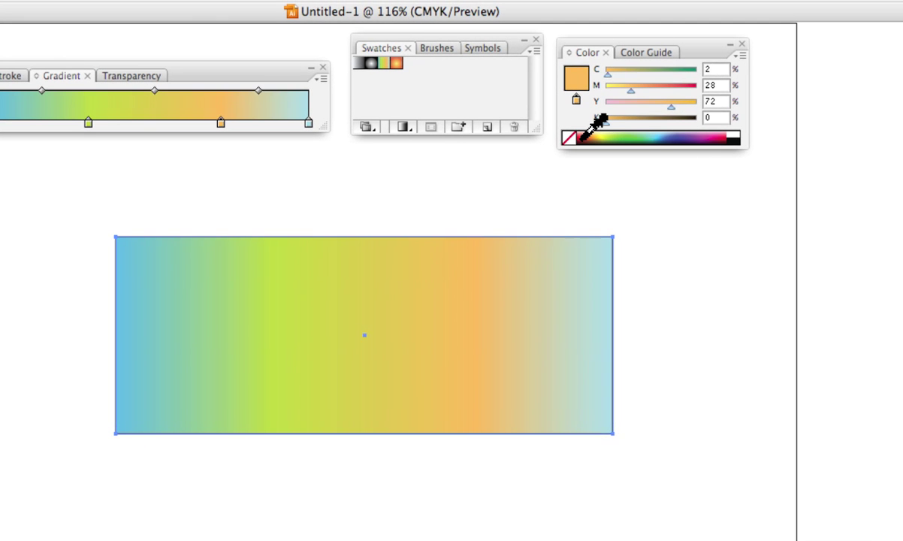
left_click(583, 140)
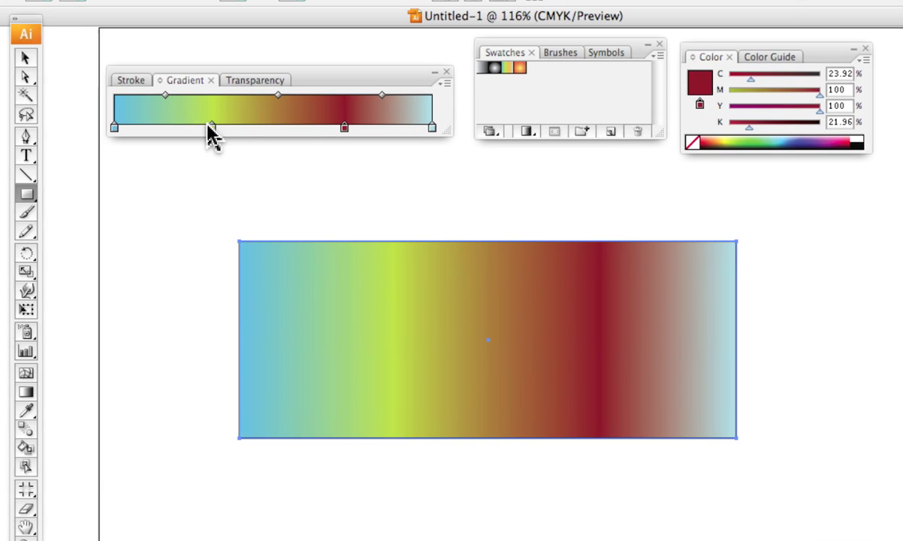
left_click(209, 126)
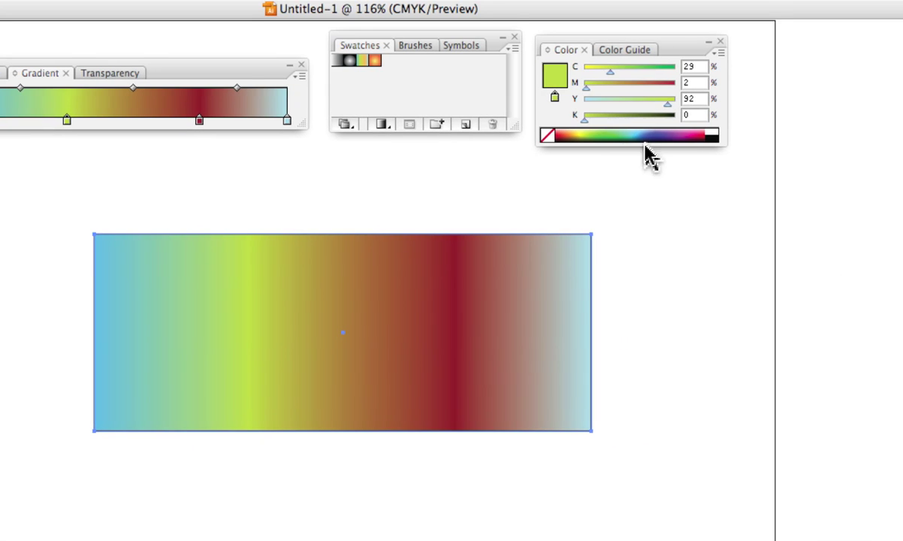
left_click(656, 136)
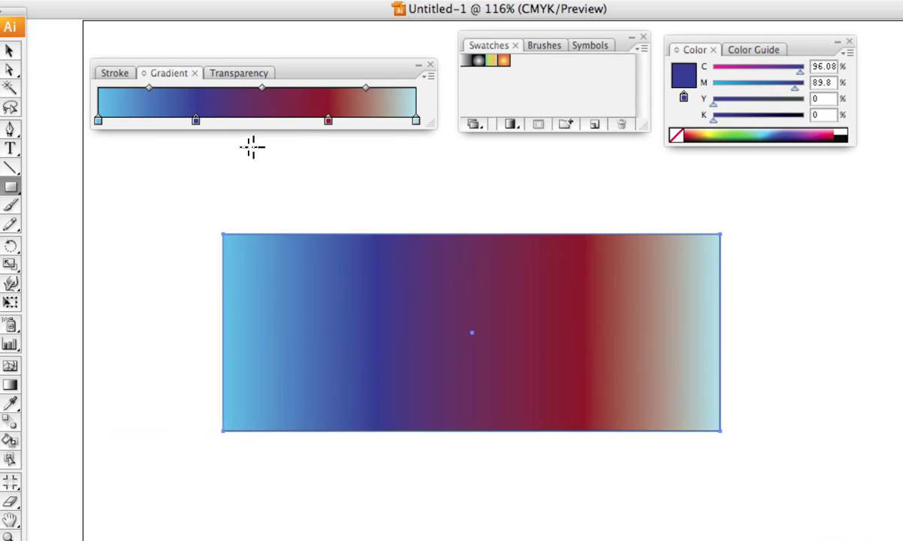
left_click(97, 120)
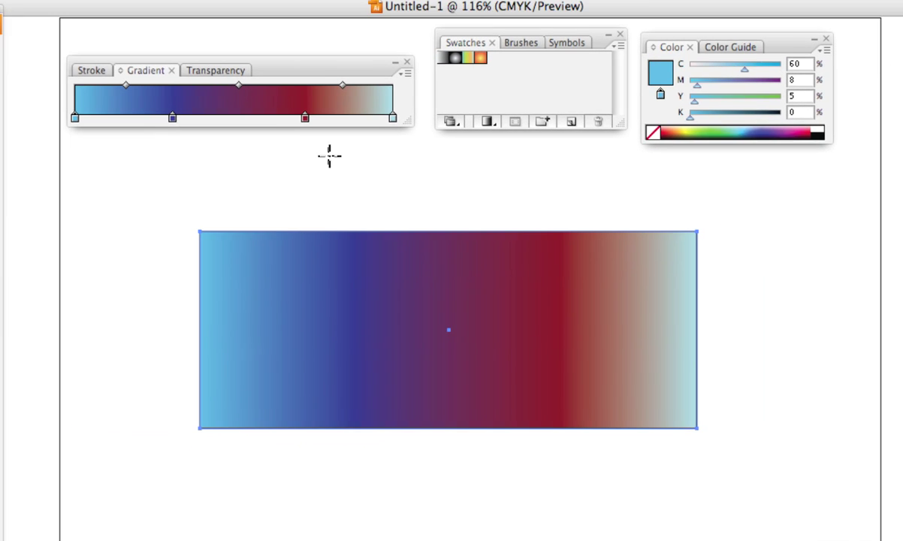
left_click(597, 137)
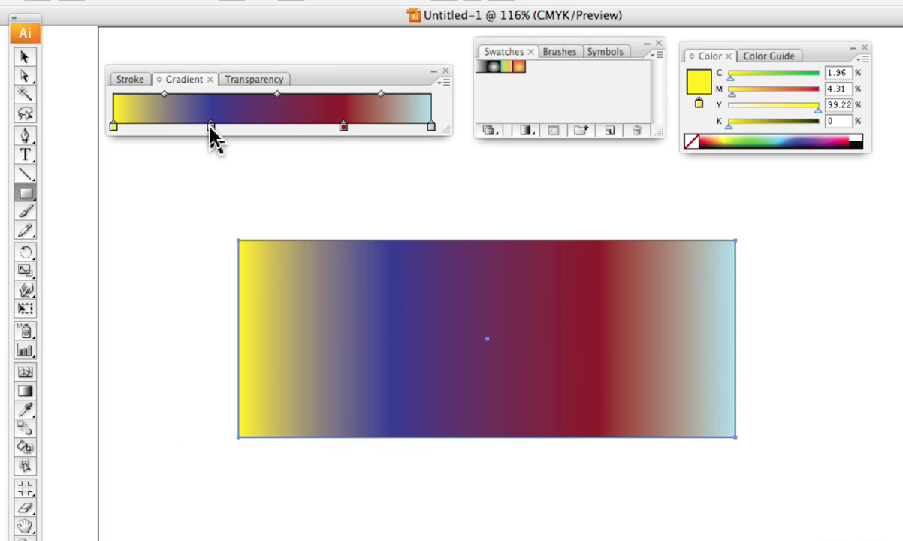
- Remove the blue and light-blue stops and add a new blue stop near the right end
left_click_drag(210, 128, 201, 191)
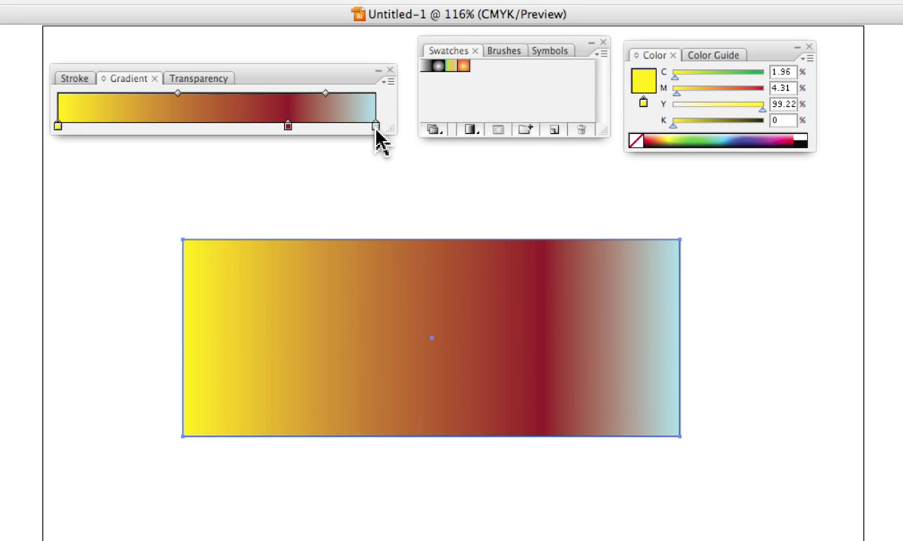
left_click_drag(376, 129, 373, 155)
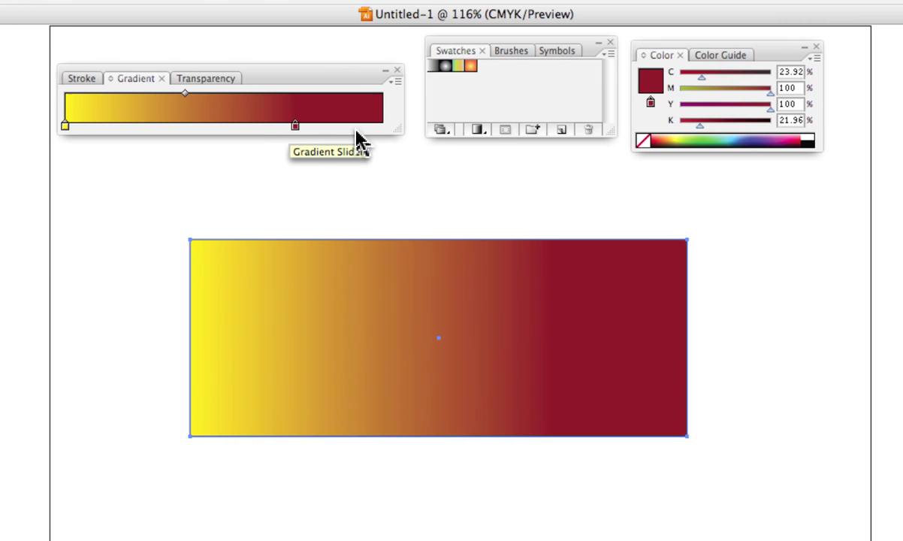
left_click(358, 128)
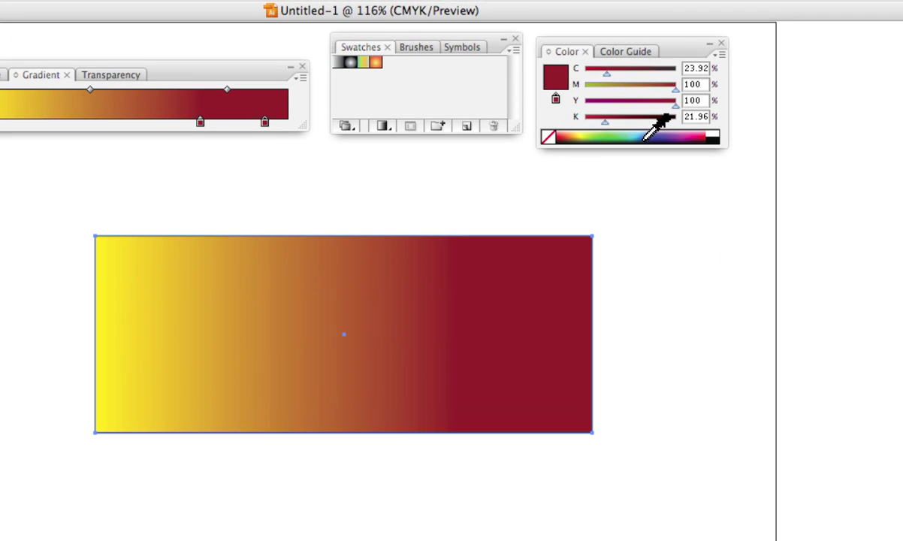
left_click(644, 137)
left_click(647, 136)
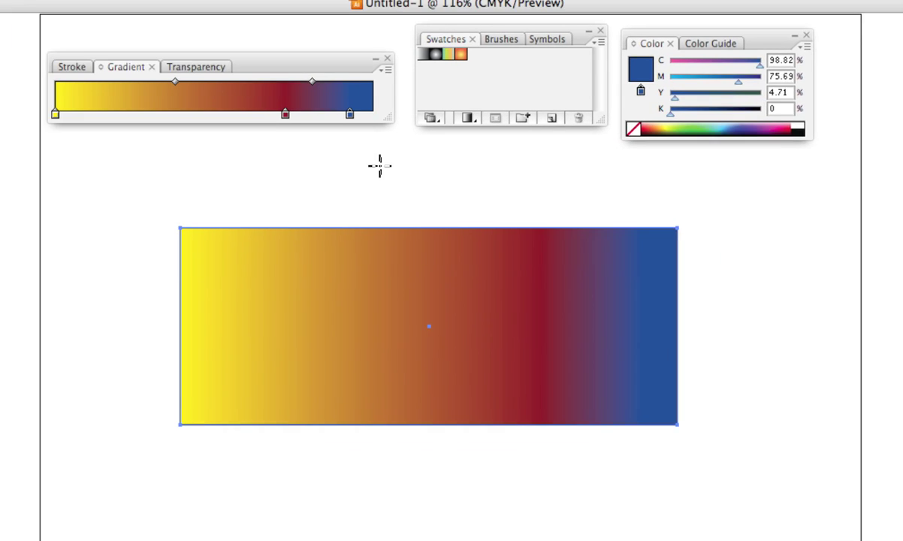
- Add a green stop between yellow and red, then widen the Gradient panel
left_click(211, 127)
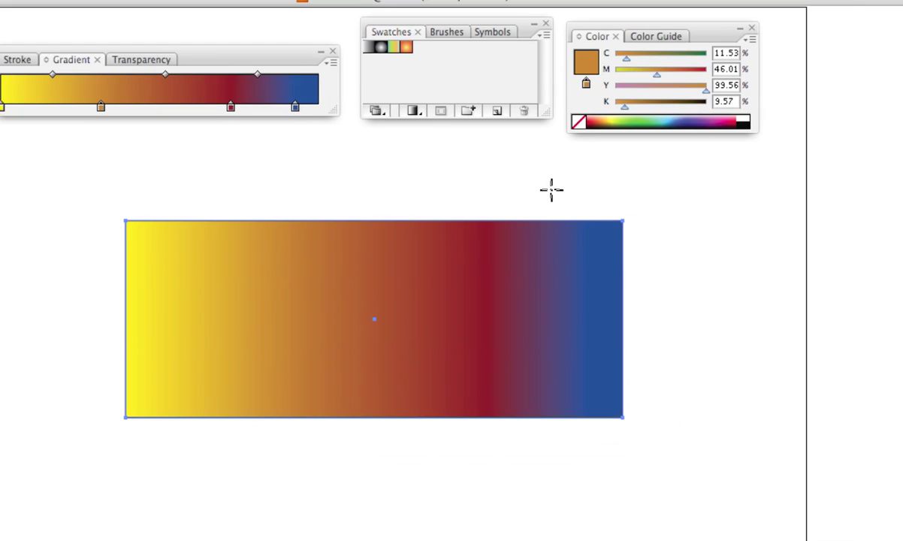
left_click(756, 143)
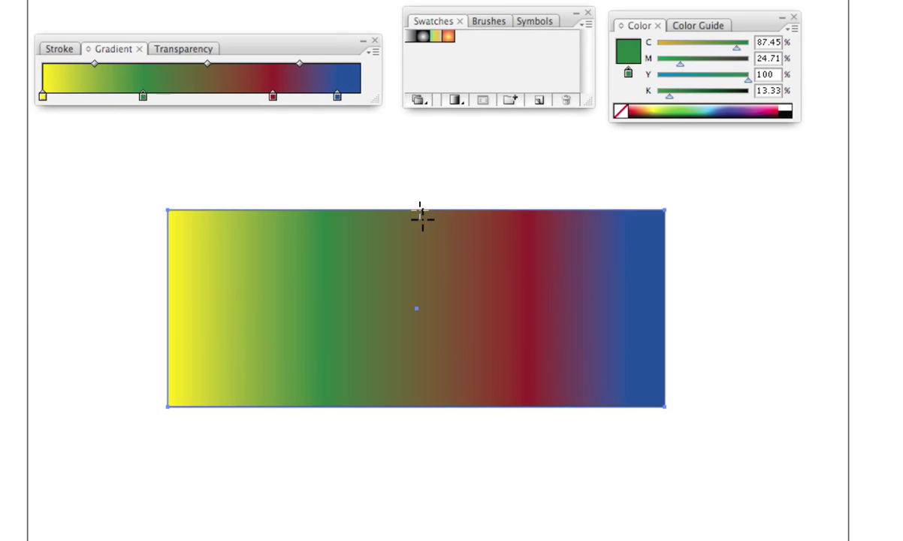
left_click_drag(390, 136, 409, 147)
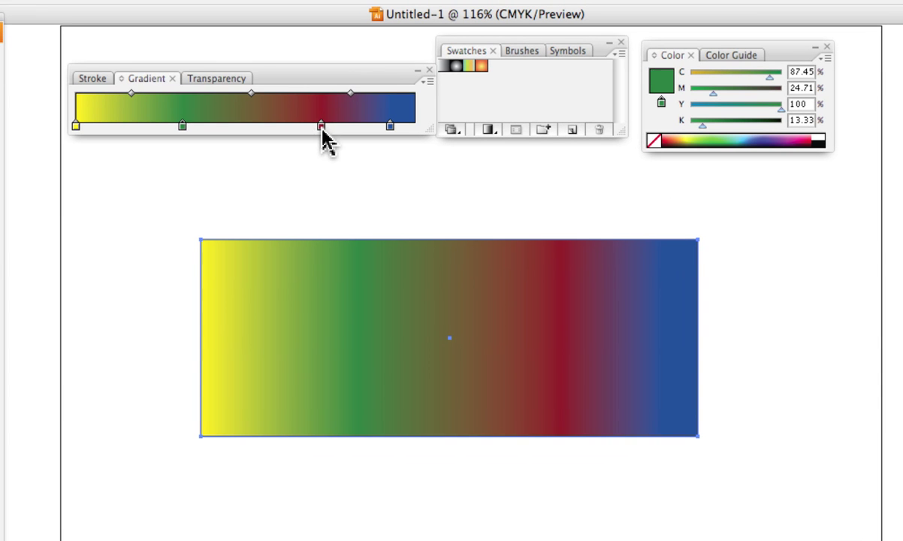
- Slide the dark red gradient stop left toward the middle of the bar
left_click_drag(322, 137, 204, 127)
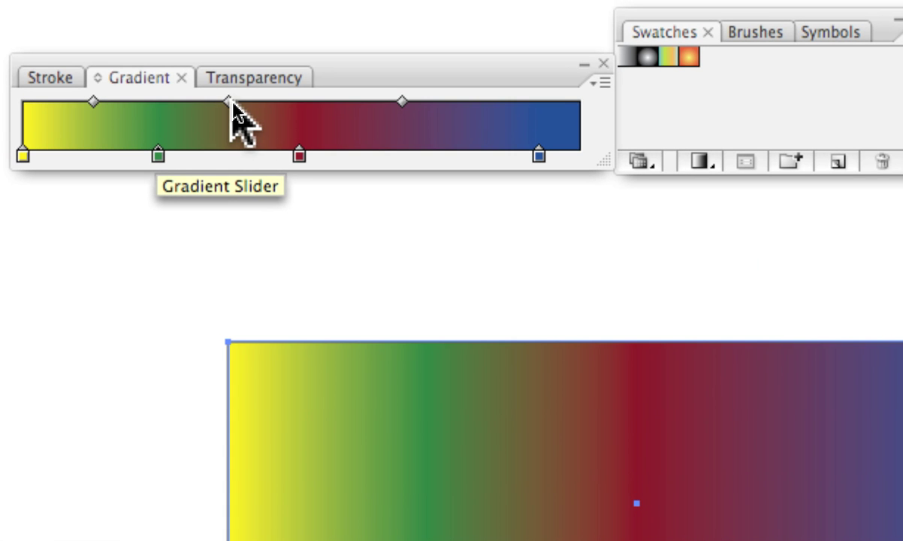
- Adjust the green–red midpoint diamond, then stretch the Gradient panel's colour-stop bar wider
left_click_drag(232, 105, 209, 106)
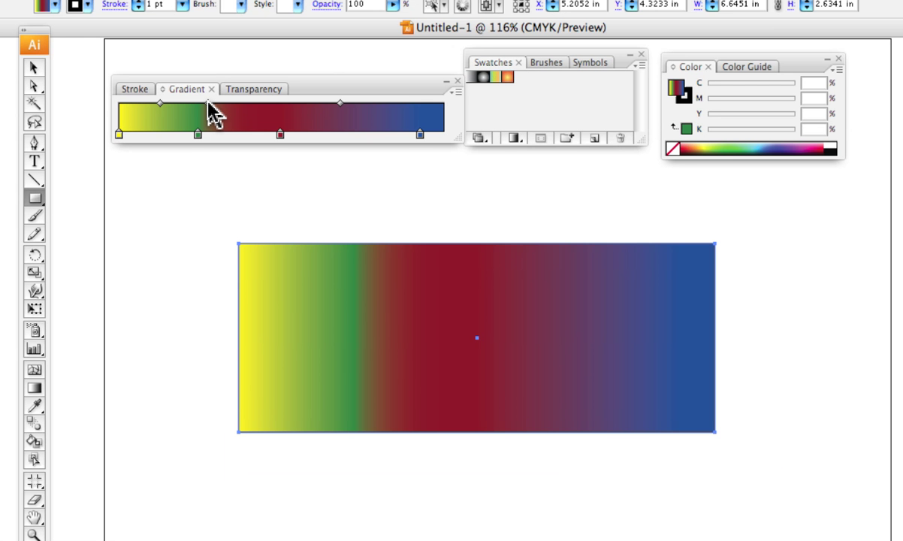
left_click_drag(210, 105, 298, 126)
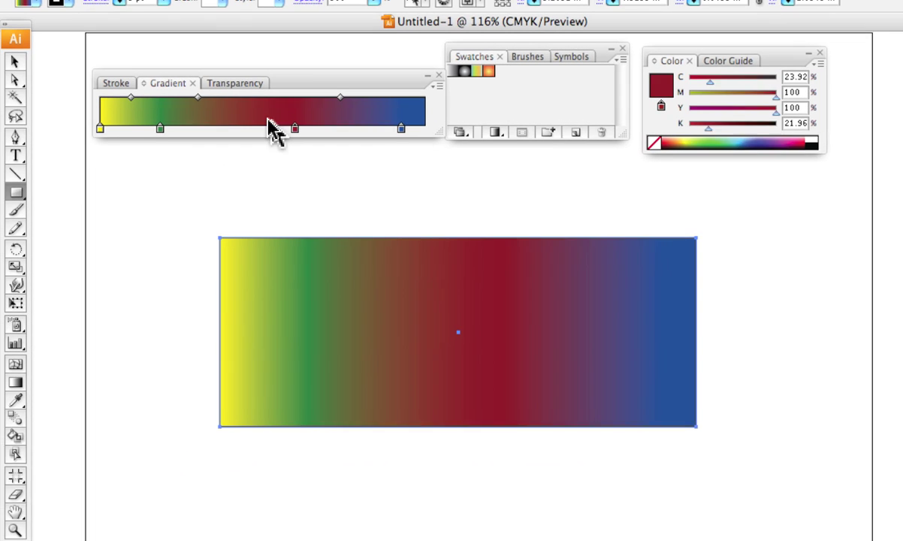
left_click_drag(197, 98, 257, 119)
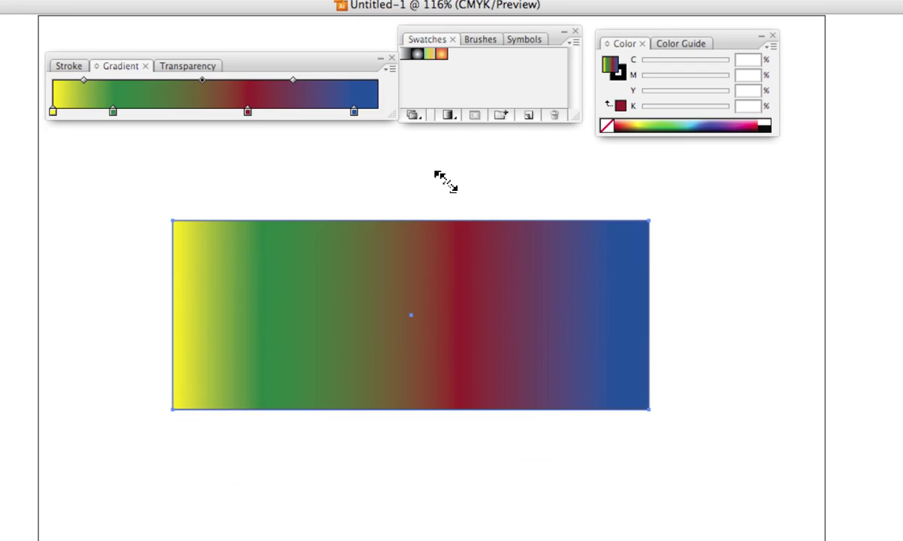
left_click_drag(445, 182, 495, 187)
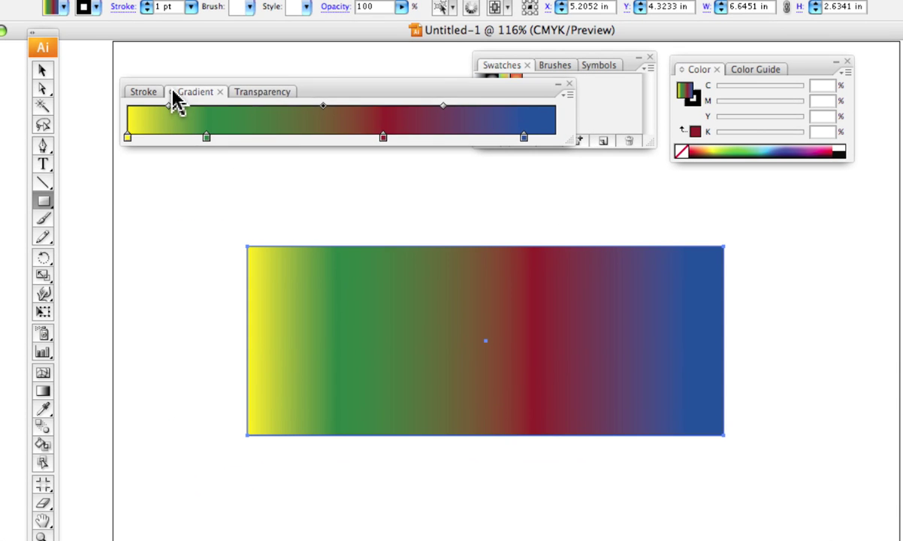
- Expand the Gradient panel to full options (Linear, 0°, 66.24% location) and resize it
left_click(173, 97)
left_click(168, 98)
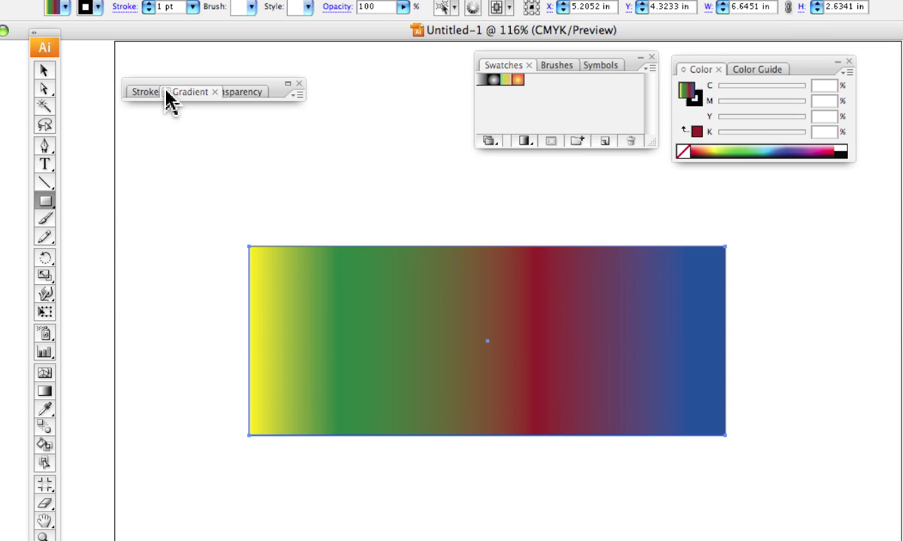
left_click(169, 100)
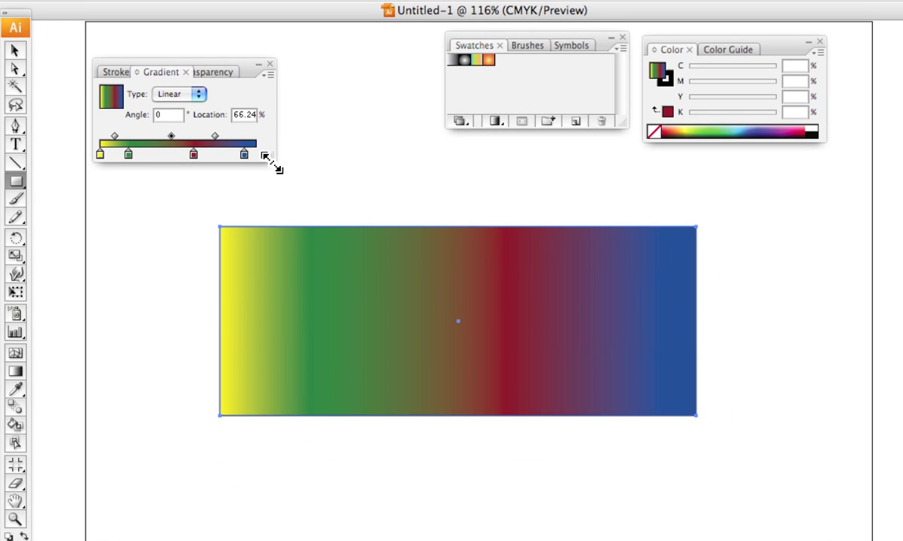
left_click_drag(270, 163, 493, 210)
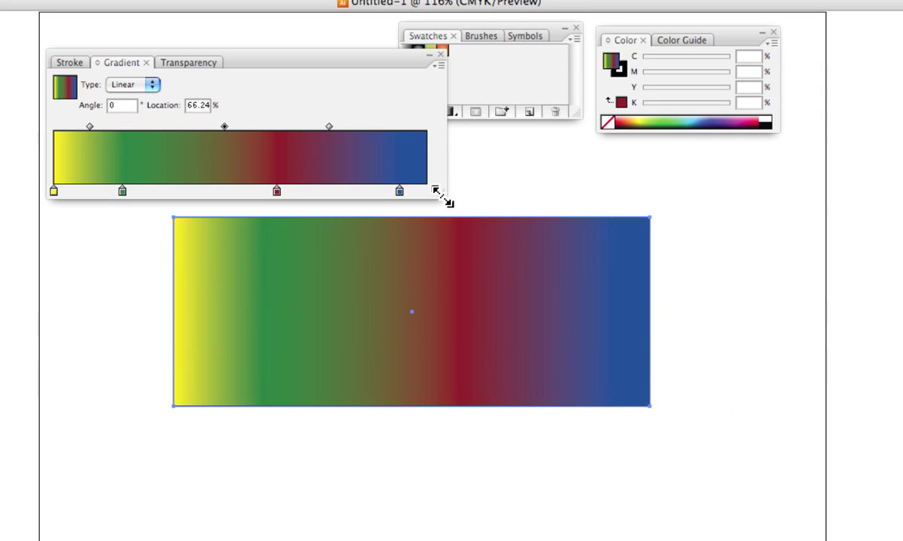
left_click_drag(442, 195, 425, 188)
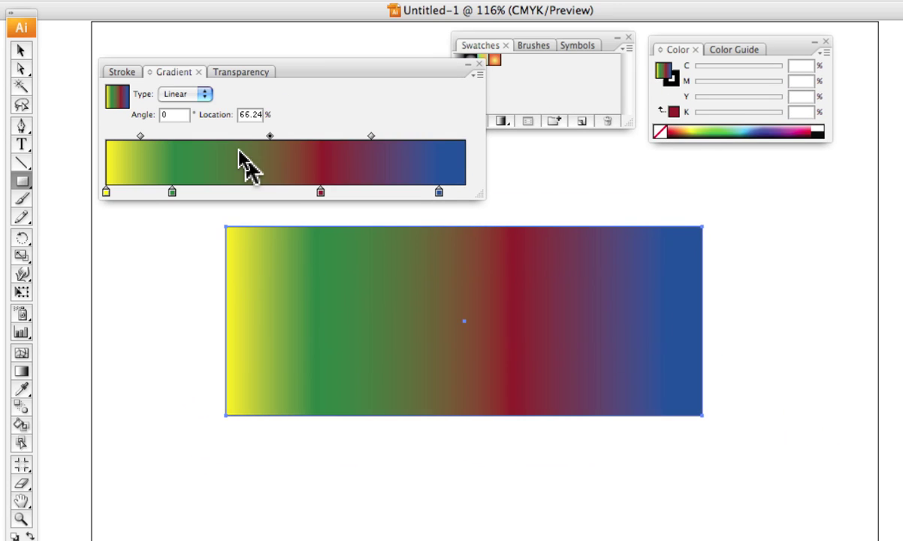
- Make the rectangle's gradient Radial, then collapse, re-expand and enlarge the Gradient panel
left_click(201, 94)
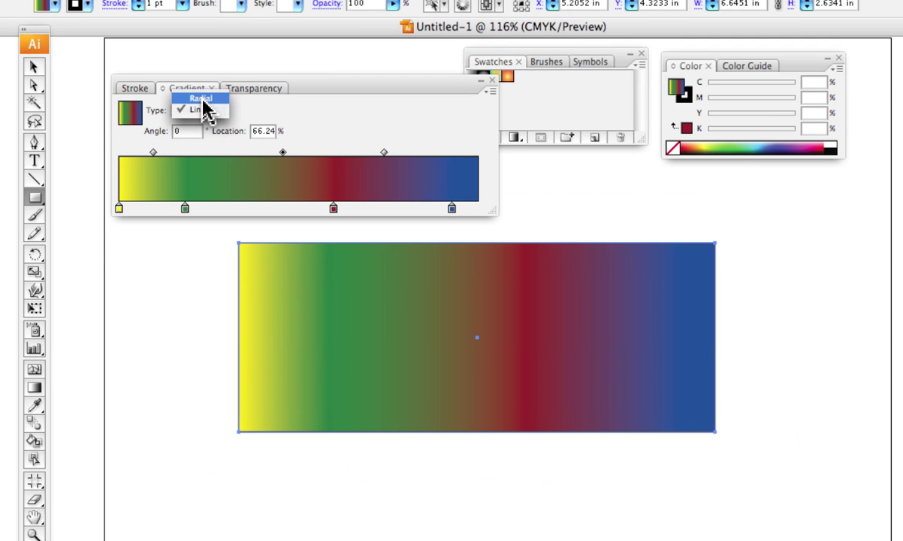
left_click(201, 99)
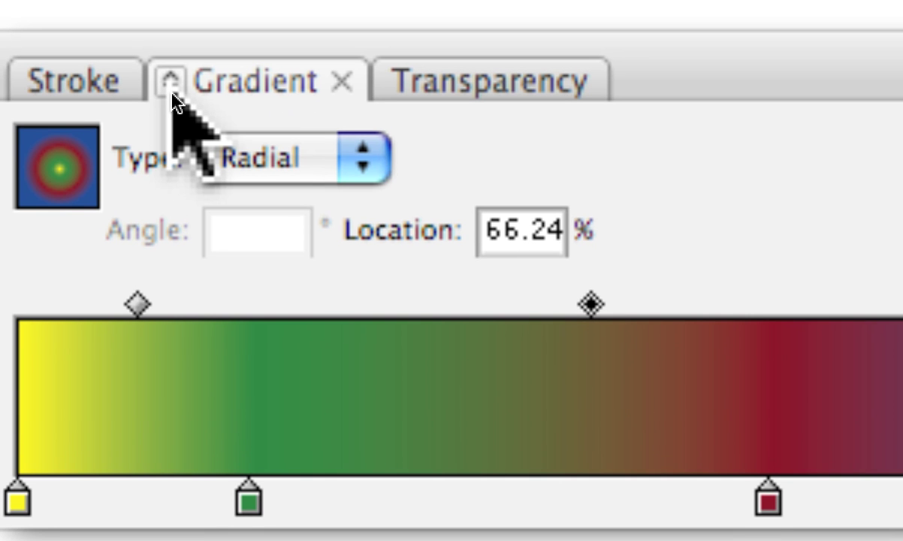
left_click(172, 91)
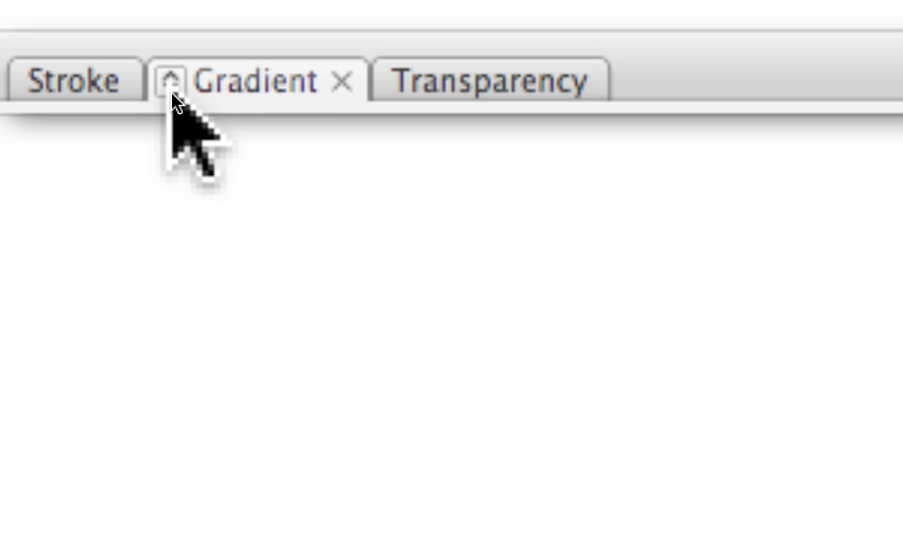
left_click(172, 91)
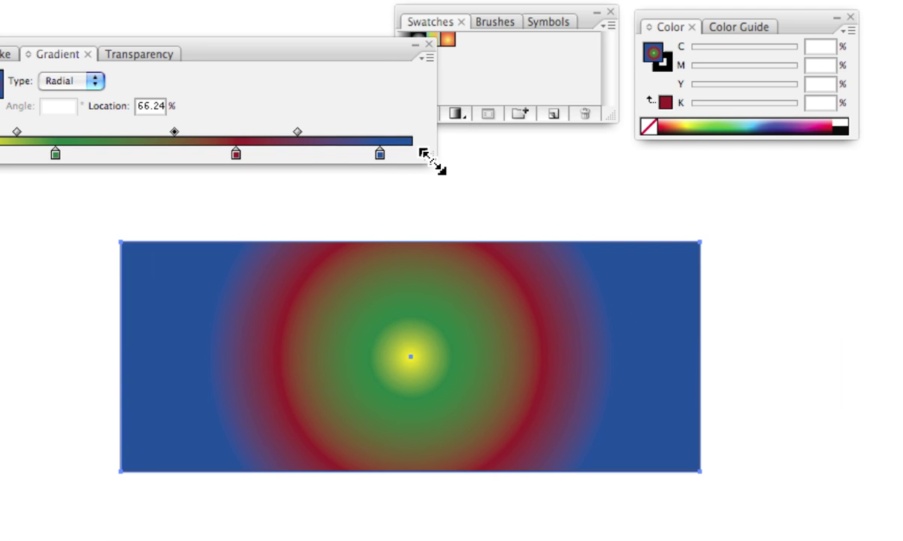
left_click_drag(432, 160, 416, 200)
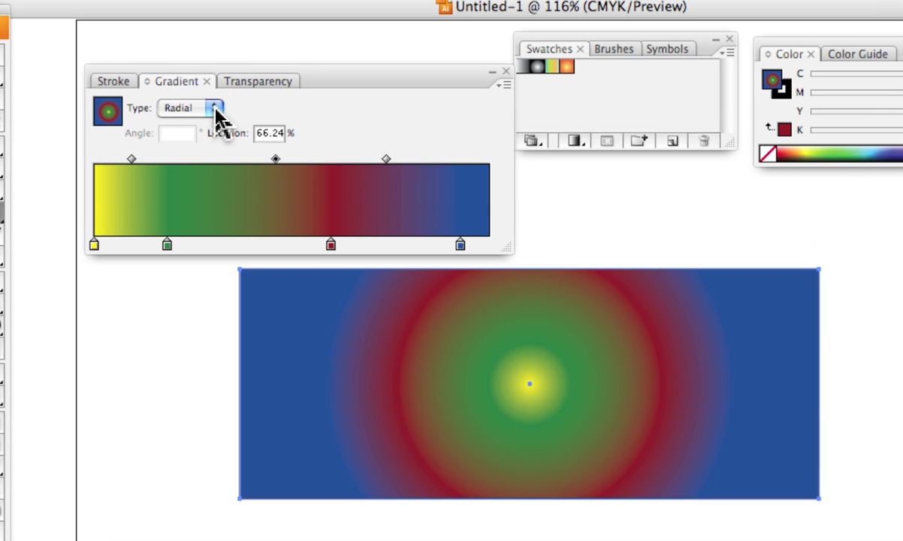
- Switch the gradient back to Linear, save it as New Gradient Swatch 1, and apply that swatch
left_click(215, 109)
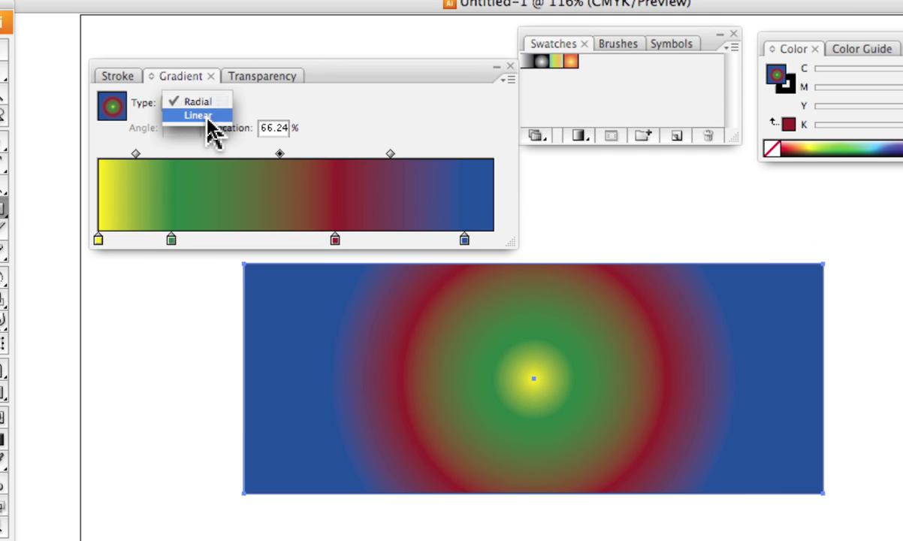
left_click(199, 116)
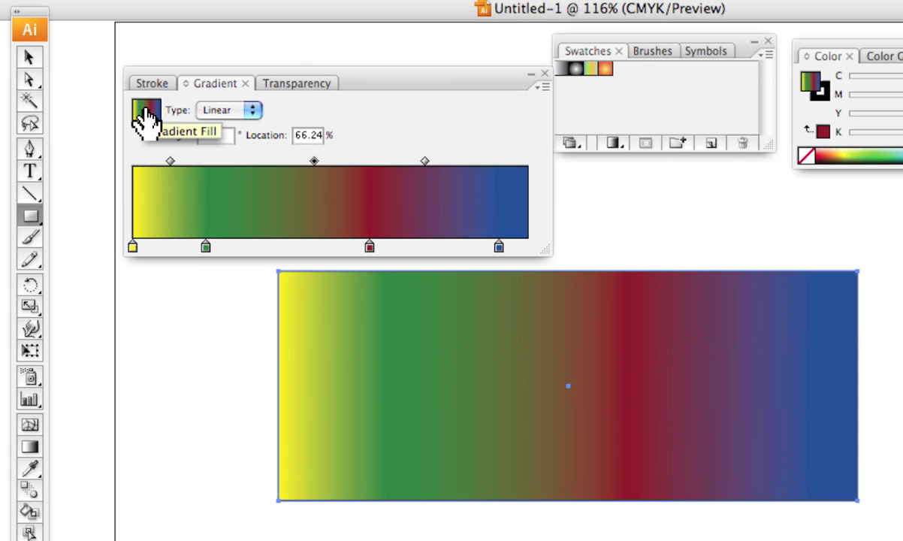
left_click_drag(145, 119, 654, 86)
left_click_drag(473, 94, 475, 98)
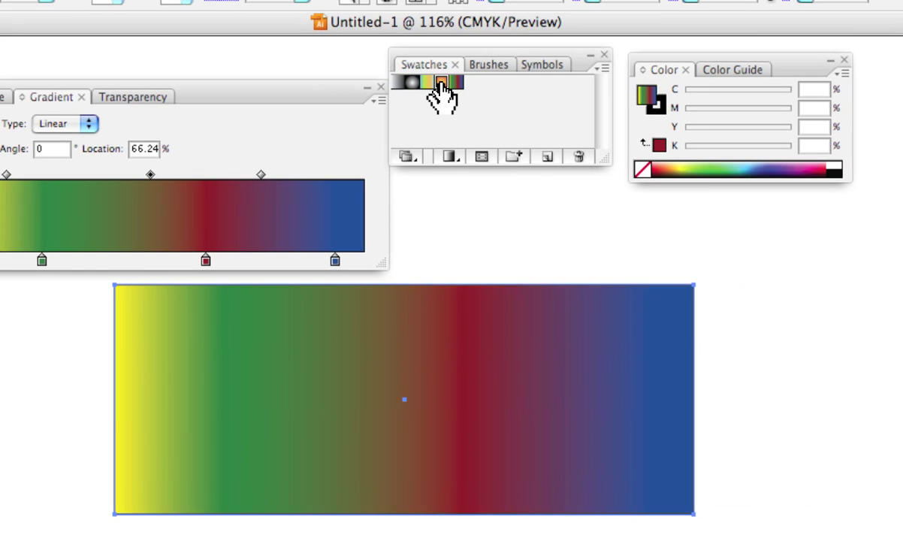
left_click(436, 82)
left_click(451, 83)
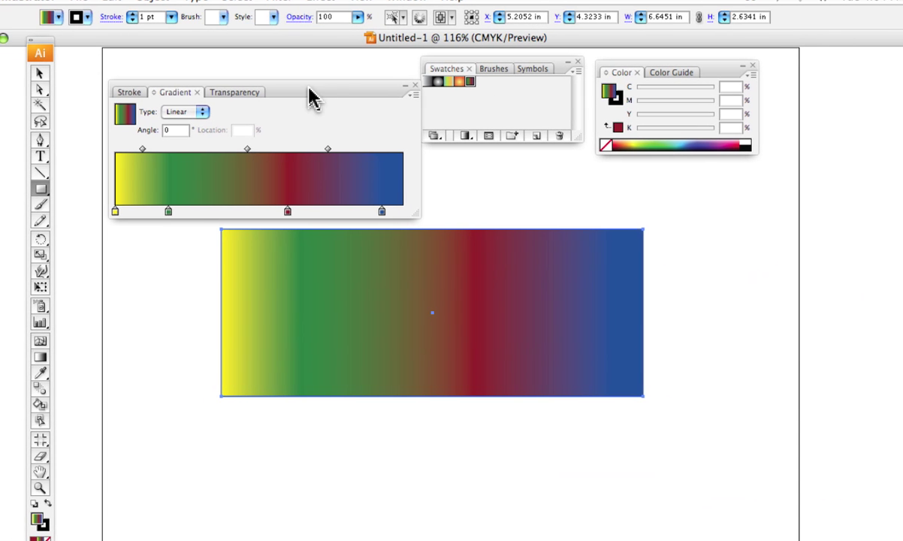
- Move the Gradient panel higher, draw and undo a test rectangle, and select the Gradient Tool (G)
left_click_drag(294, 92, 310, 74)
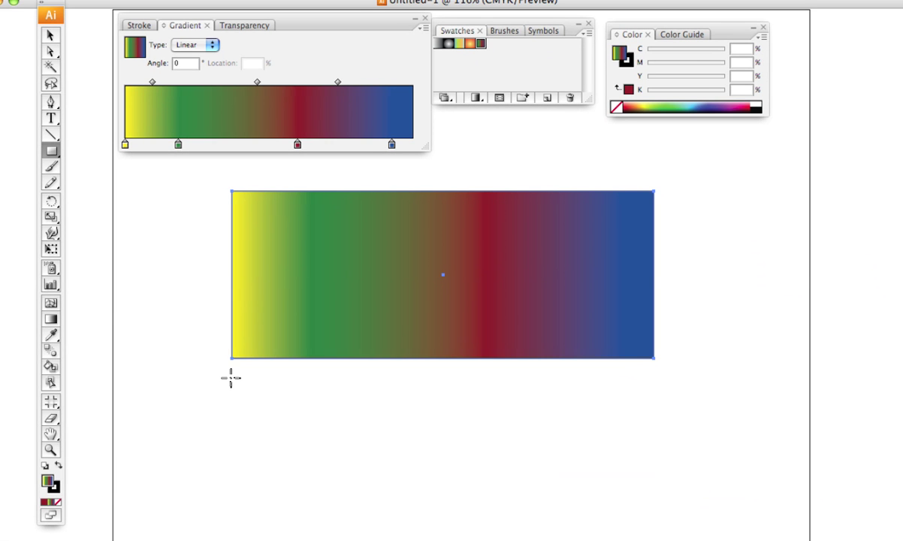
left_click_drag(231, 377, 316, 393)
key("ctrl+z")
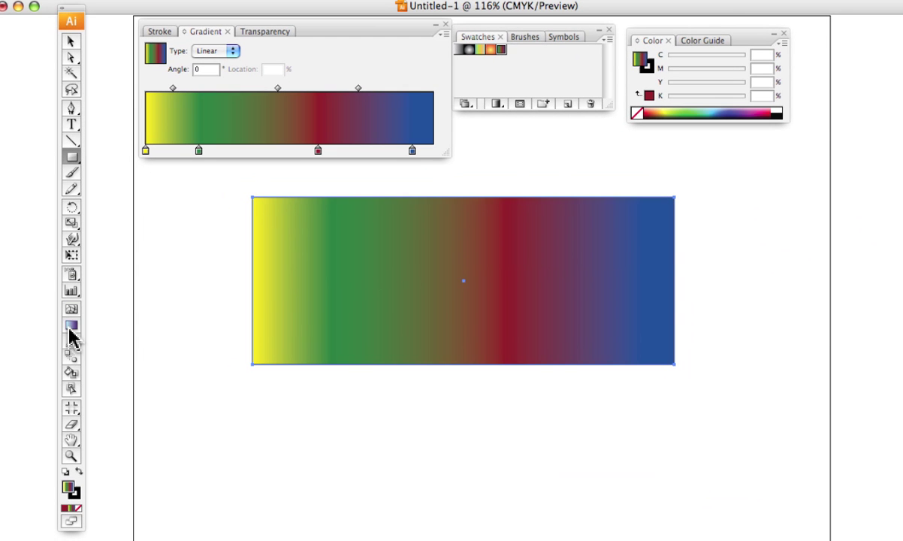
left_click(70, 328)
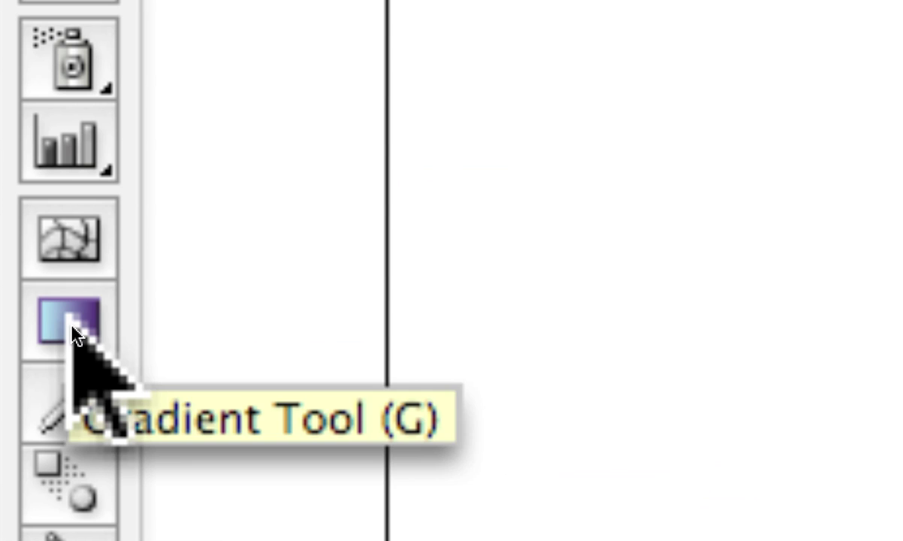
left_click(98, 328)
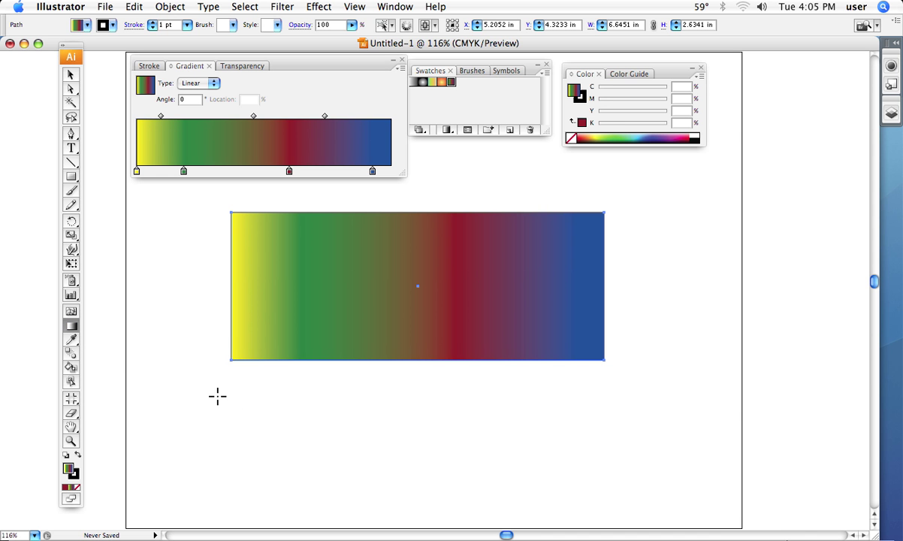
- Drag the Gradient Tool across the rectangle at several angles, ending at -174.7° with blue on the left
left_click_drag(227, 385, 519, 386)
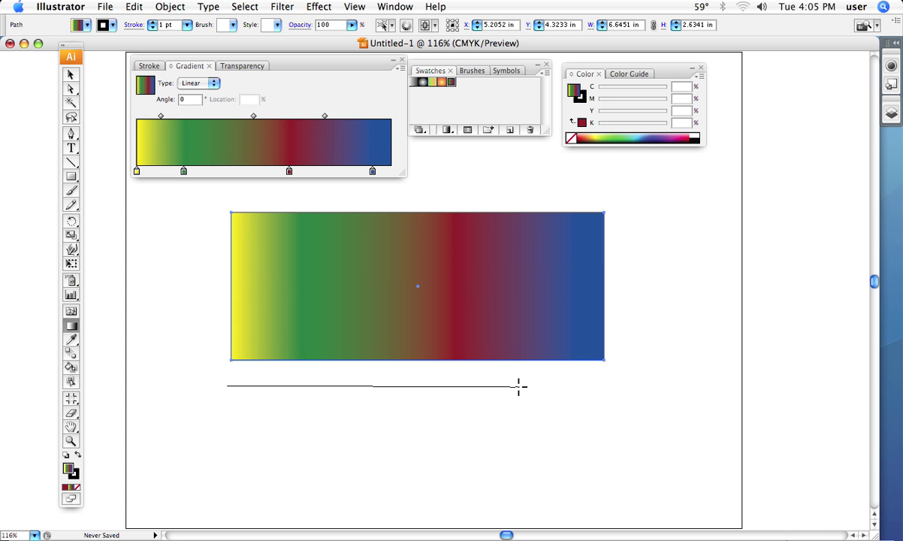
left_click_drag(518, 386, 339, 383)
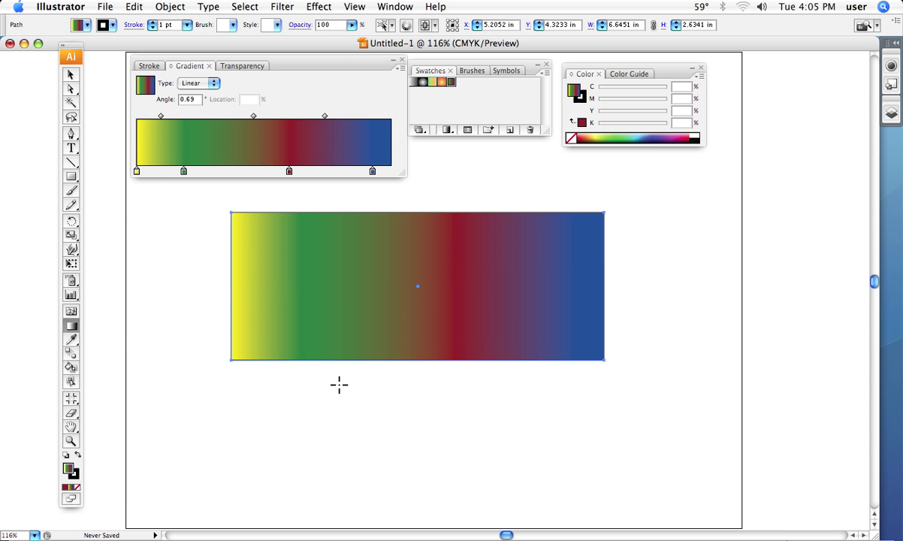
left_click_drag(407, 383, 524, 391)
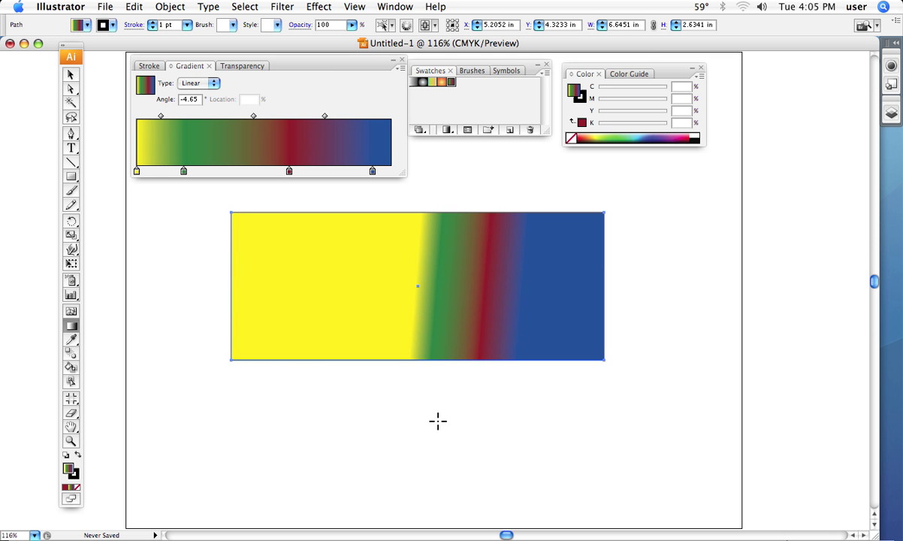
left_click_drag(399, 460, 488, 262)
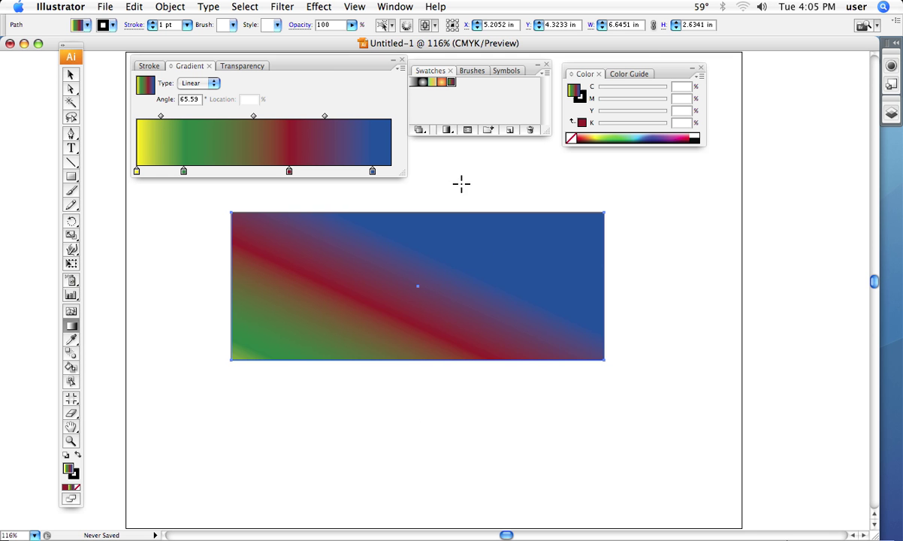
left_click_drag(461, 182, 567, 413)
left_click_drag(639, 293, 376, 317)
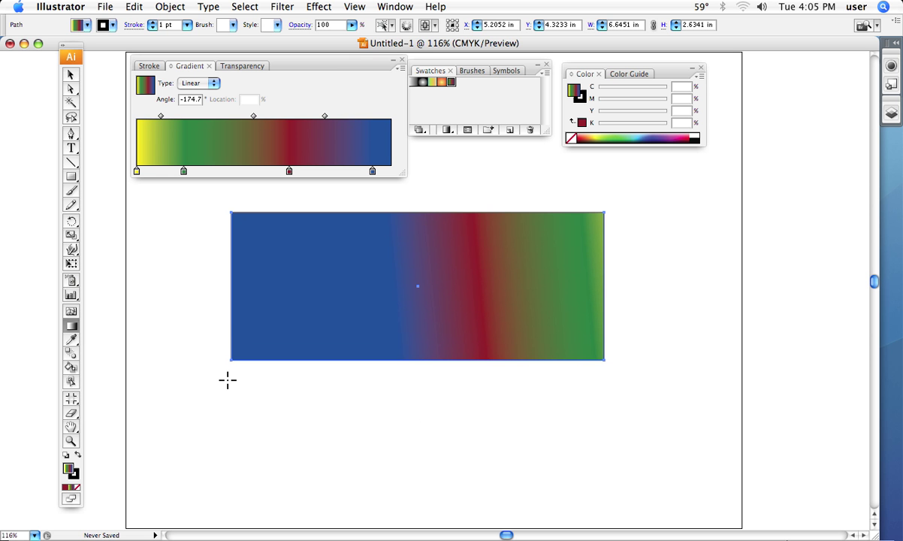
left_click_drag(232, 380, 434, 381)
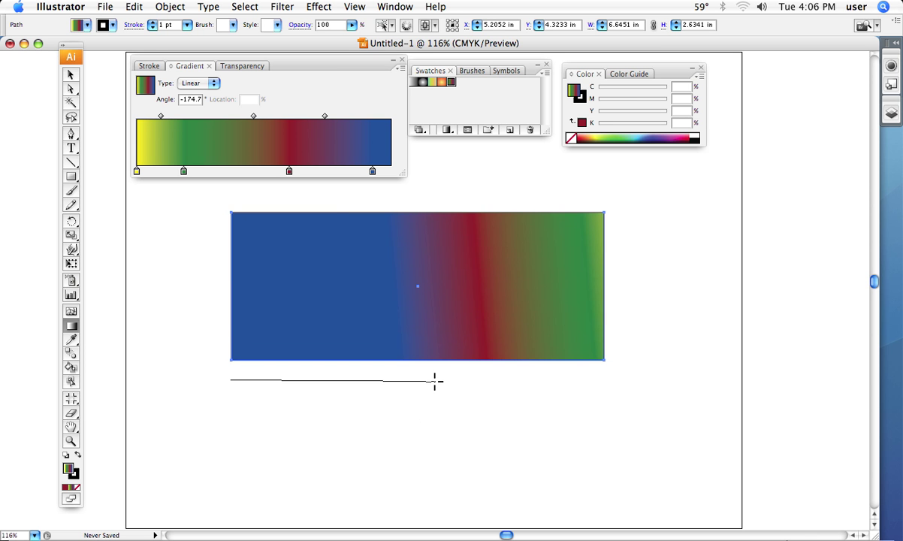
- Re-drag the gradient in various directions, ending on a -158.2° slant with yellow at the upper right
left_click_drag(435, 381, 434, 382)
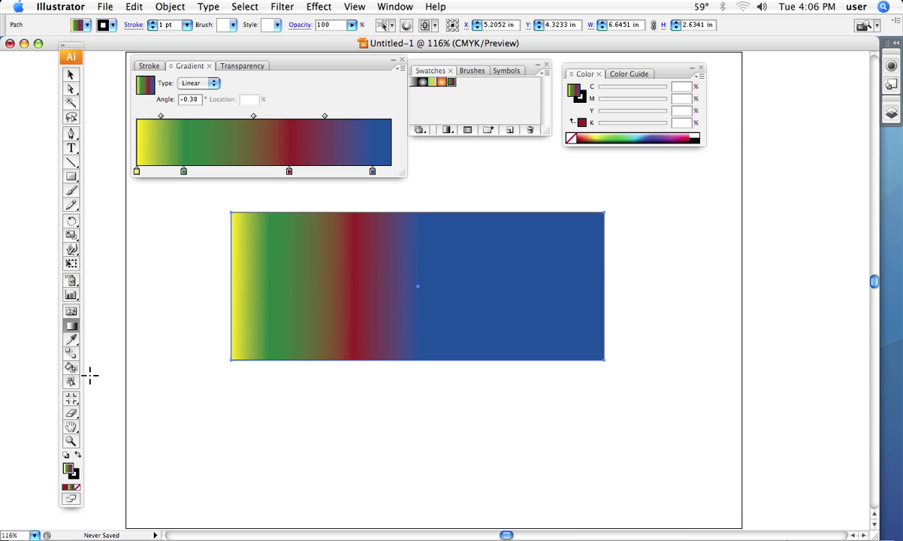
left_click_drag(101, 376, 645, 371)
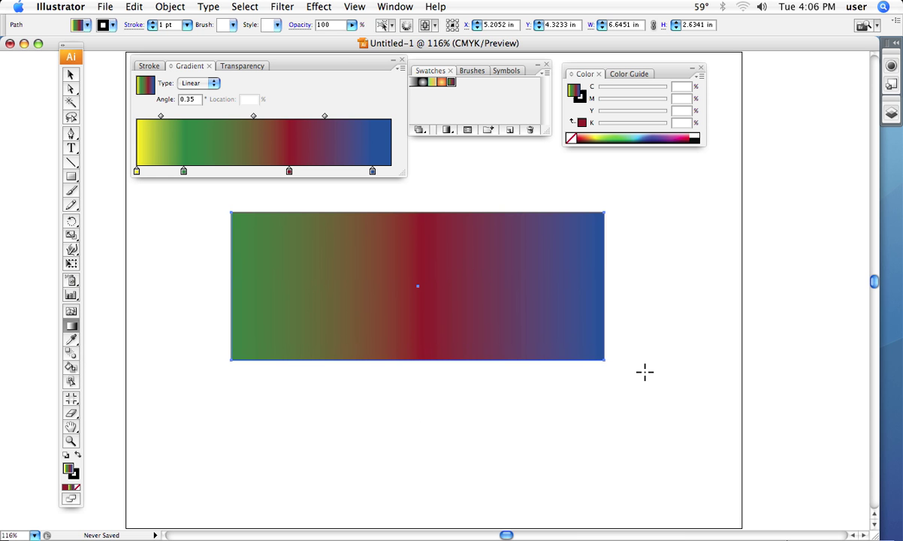
left_click_drag(693, 307, 456, 296)
left_click_drag(326, 297, 506, 310)
left_click_drag(459, 183, 484, 358)
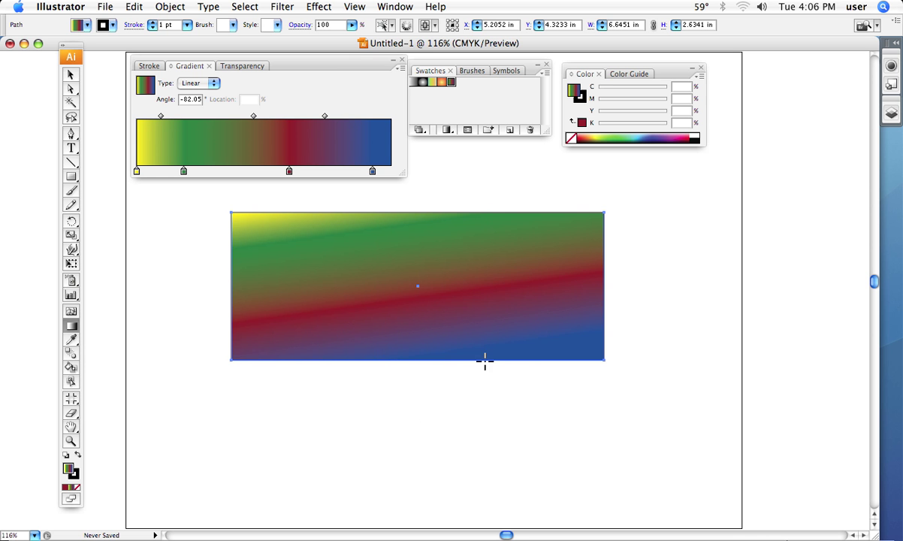
left_click_drag(476, 427, 322, 283)
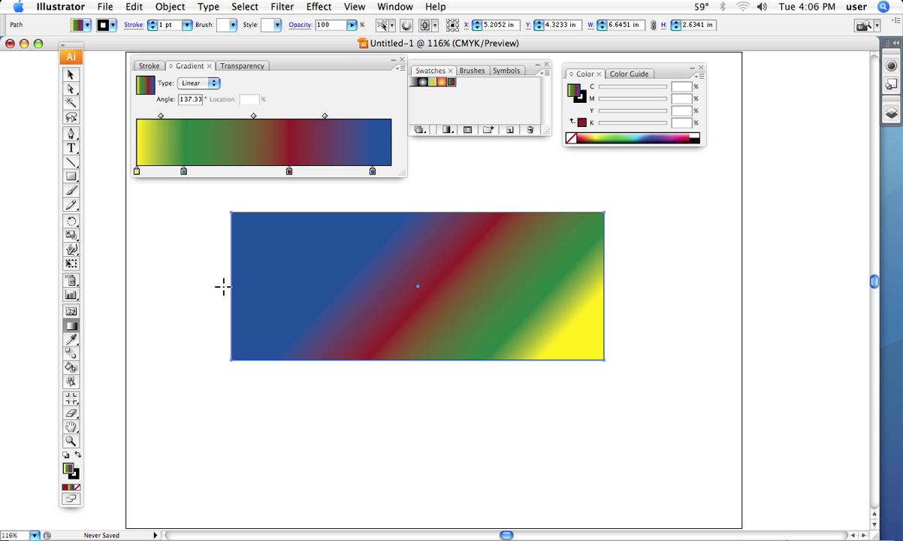
left_click_drag(195, 286, 295, 291)
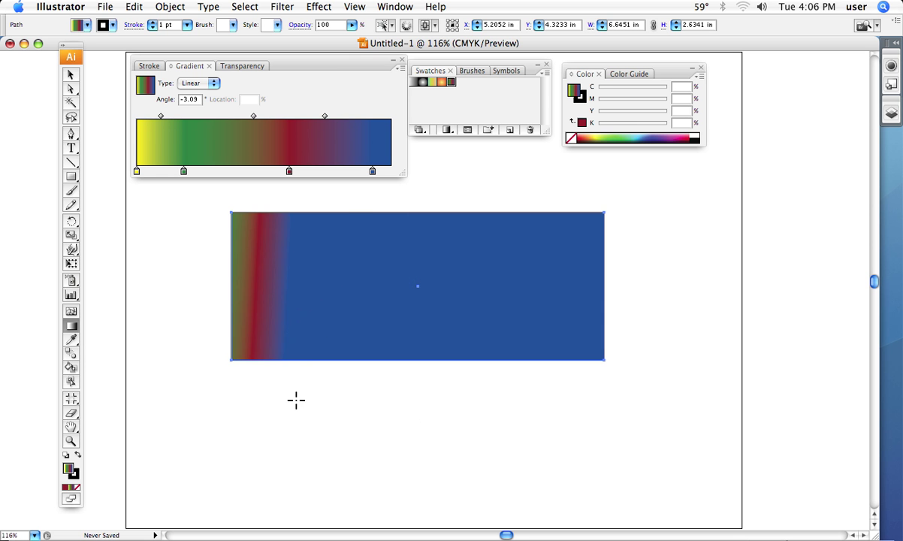
left_click_drag(296, 398, 347, 238)
left_click_drag(335, 198, 395, 301)
left_click_drag(623, 301, 413, 386)
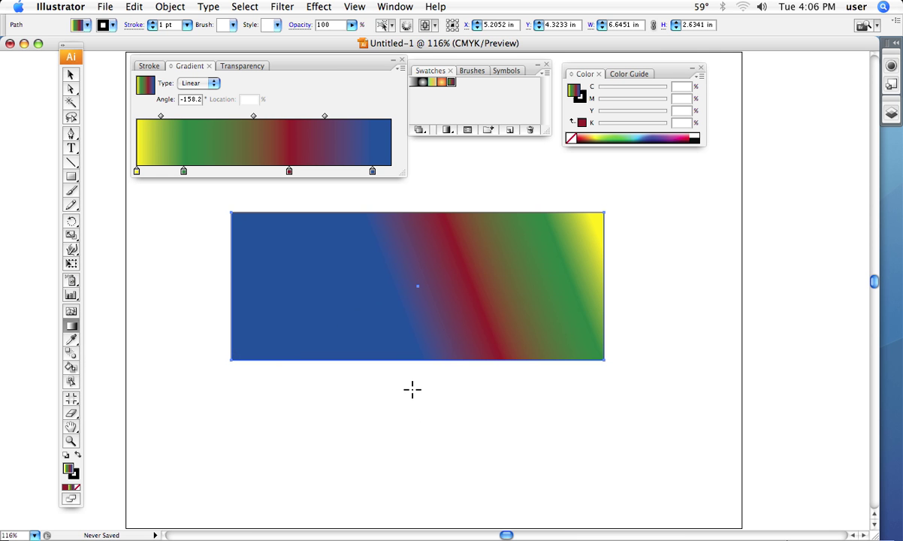